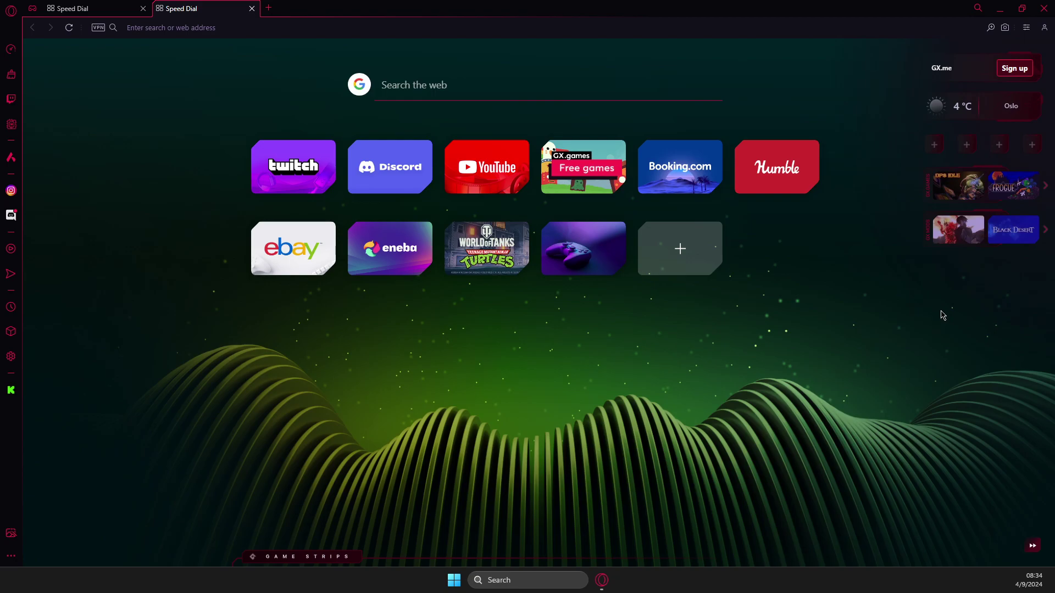
# Open Opera GX's full browser settings from the Easy setup panel
pyautogui.click(1028, 31)
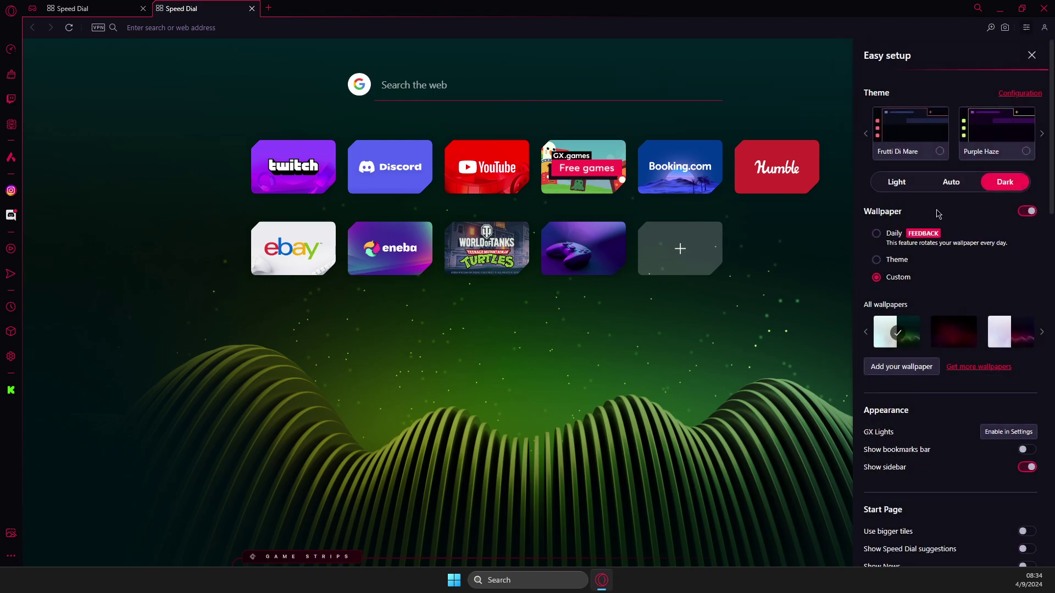
pyautogui.scroll(-5, 954, 424)
pyautogui.scroll(-5, 949, 437)
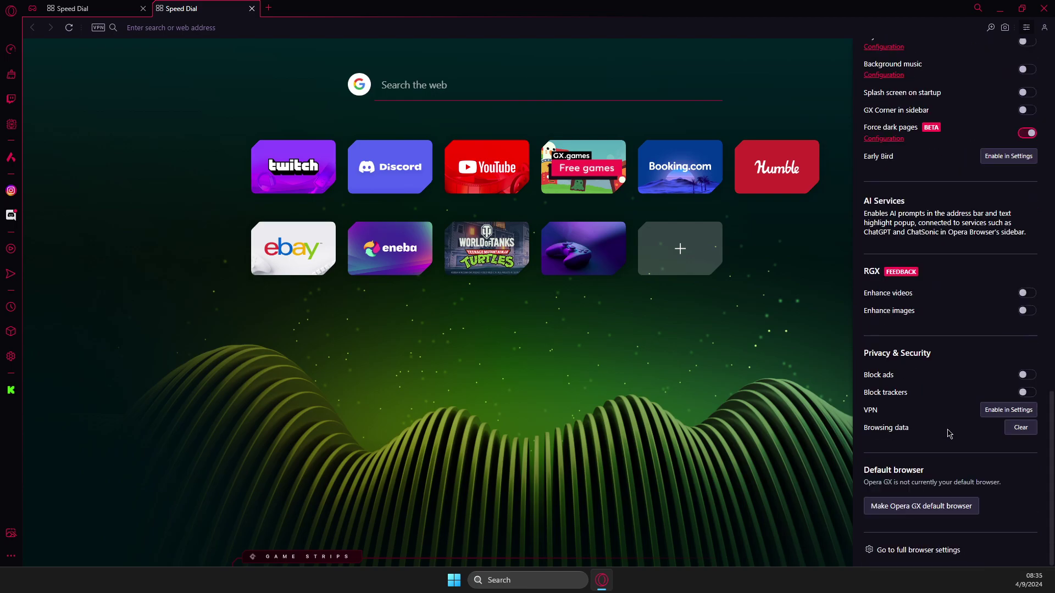
pyautogui.click(898, 551)
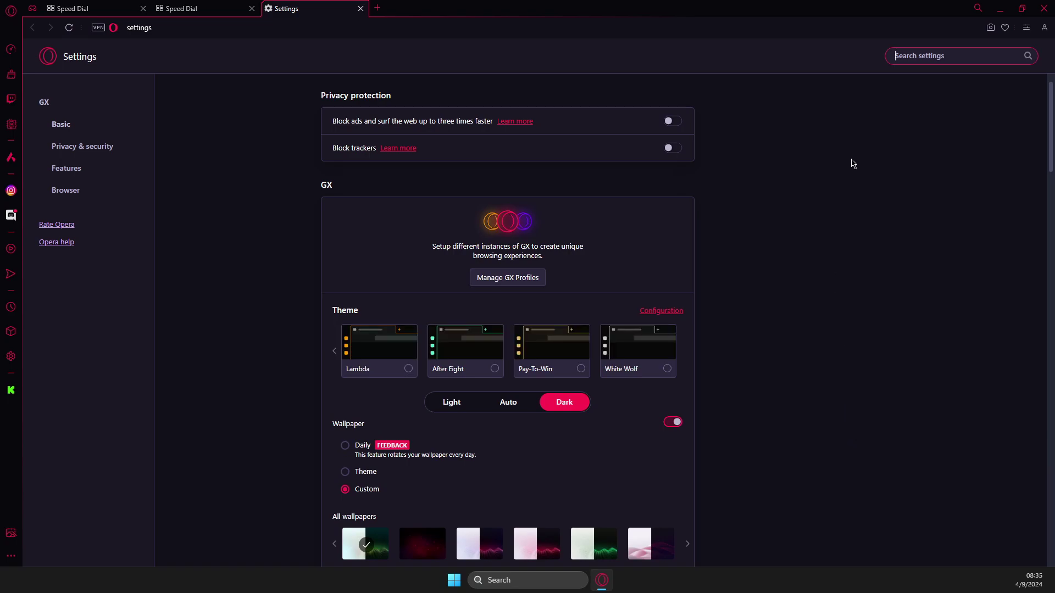
# Search settings for 'site settings' and open the Site settings page
pyautogui.click(927, 53)
pyautogui.write('si')
pyautogui.write('te settings')
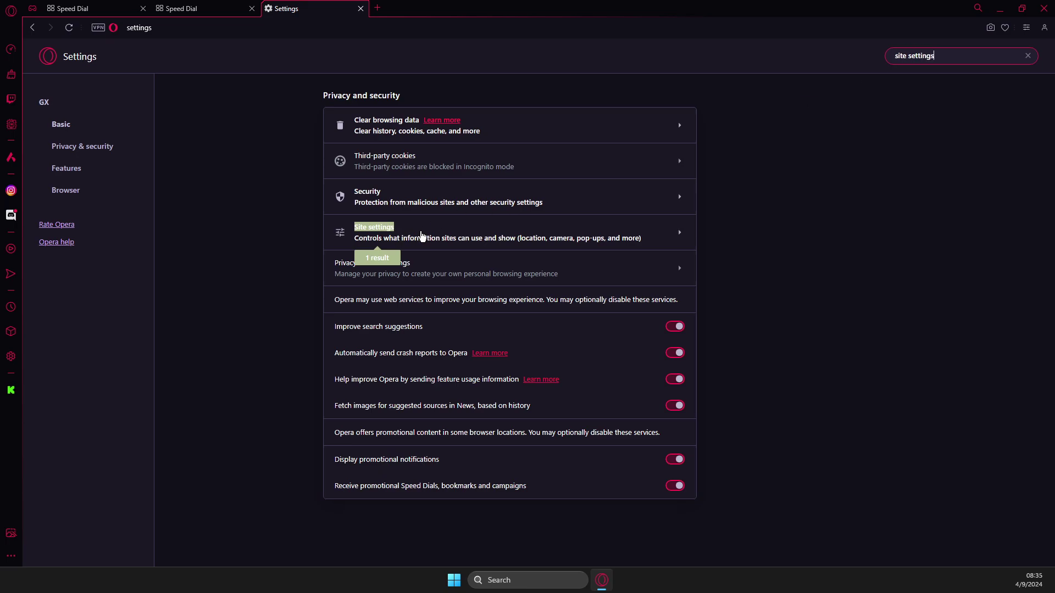
pyautogui.click(422, 237)
pyautogui.moveTo(332, 264); pyautogui.dragTo(376, 261)
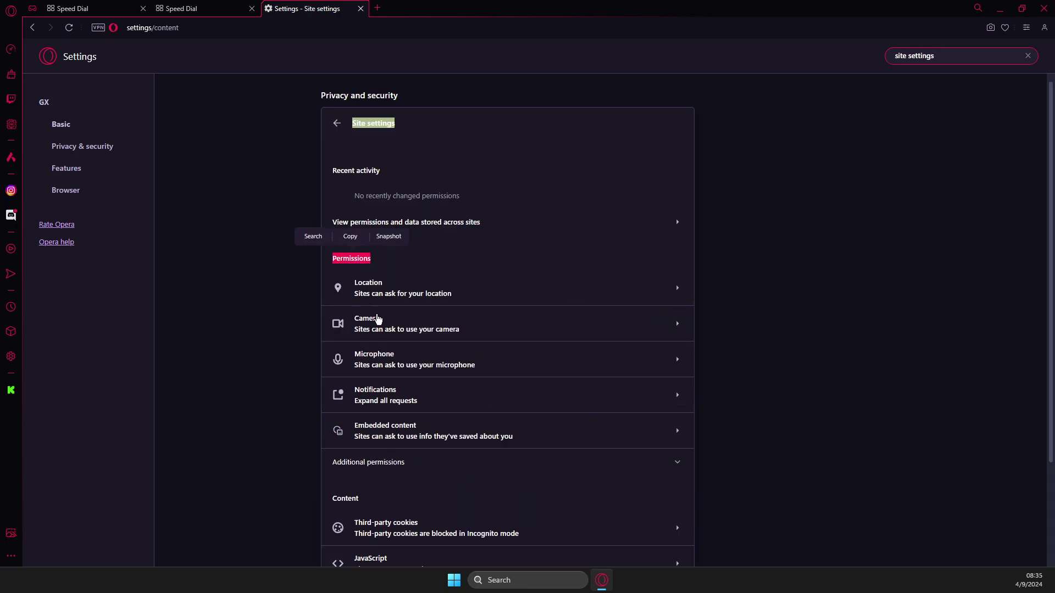
# Open Camera permissions and browse the camera list, keeping OBS-Camera selected
pyautogui.click(376, 328)
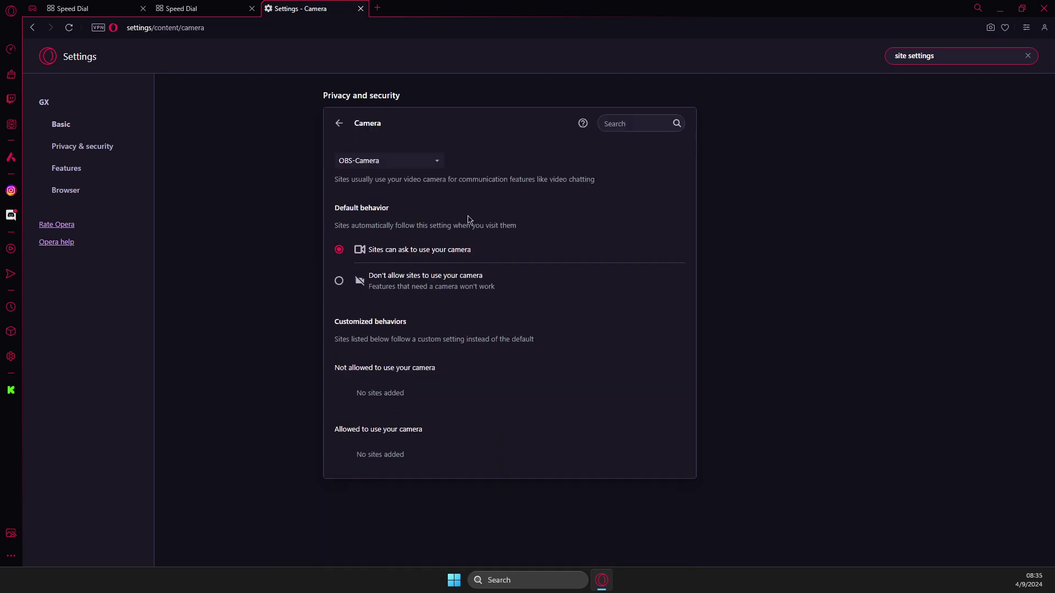
pyautogui.click(391, 169)
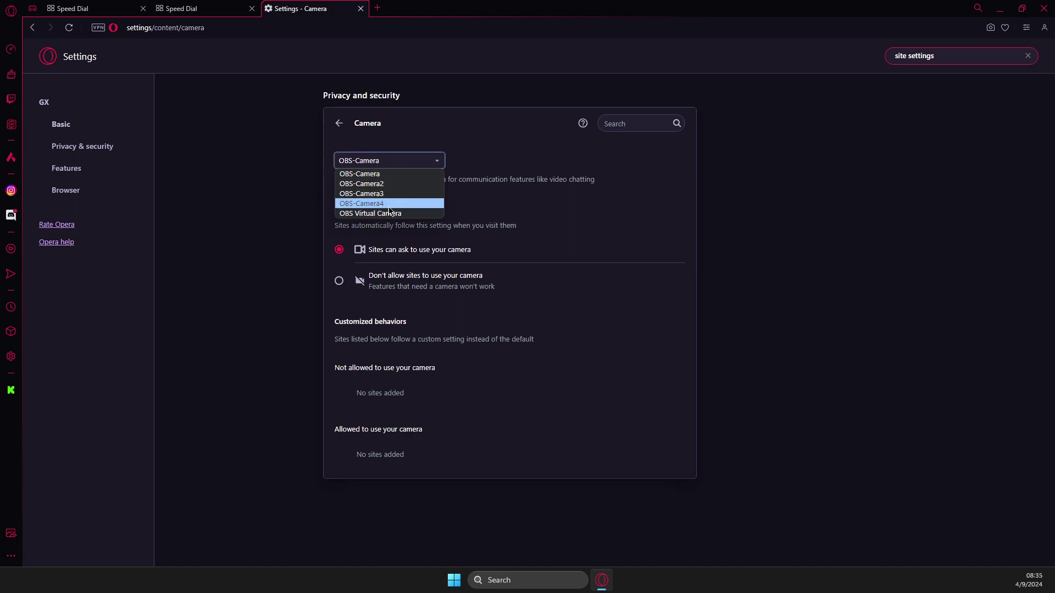
pyautogui.click(861, 278)
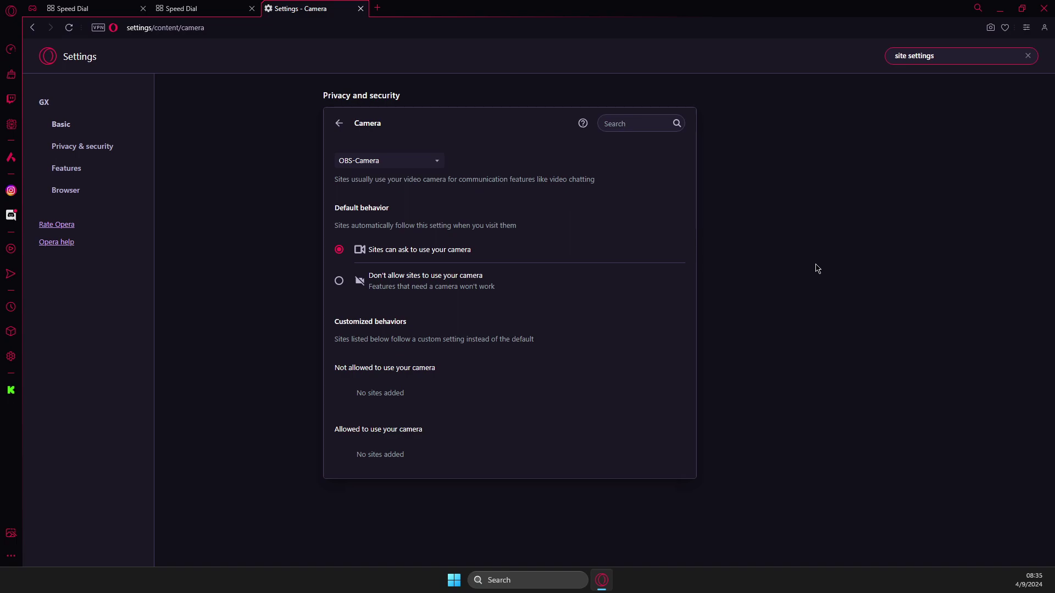